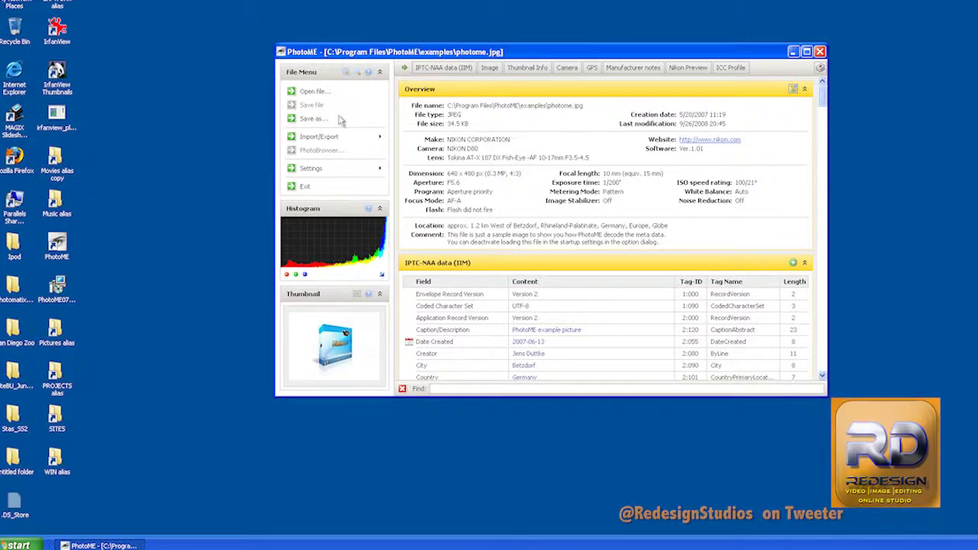
- Open the When_Web.jpg painting and create a new IPTC-NAA section with its default records
left_click(314, 92)
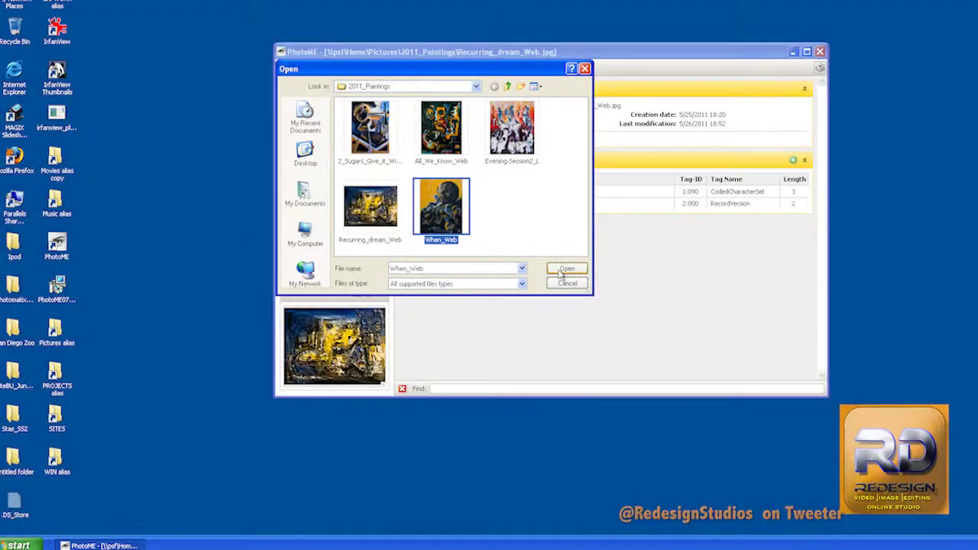
left_click(565, 274)
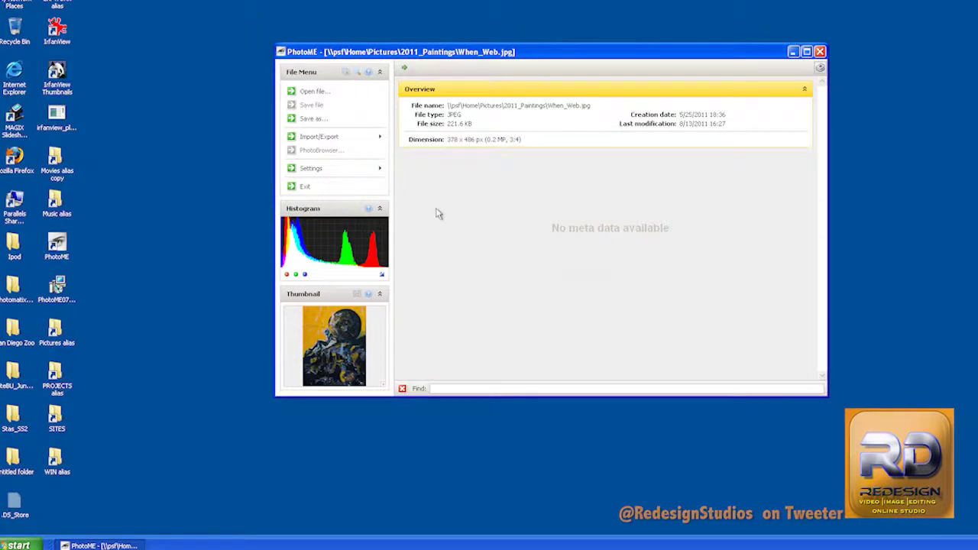
left_click(380, 143)
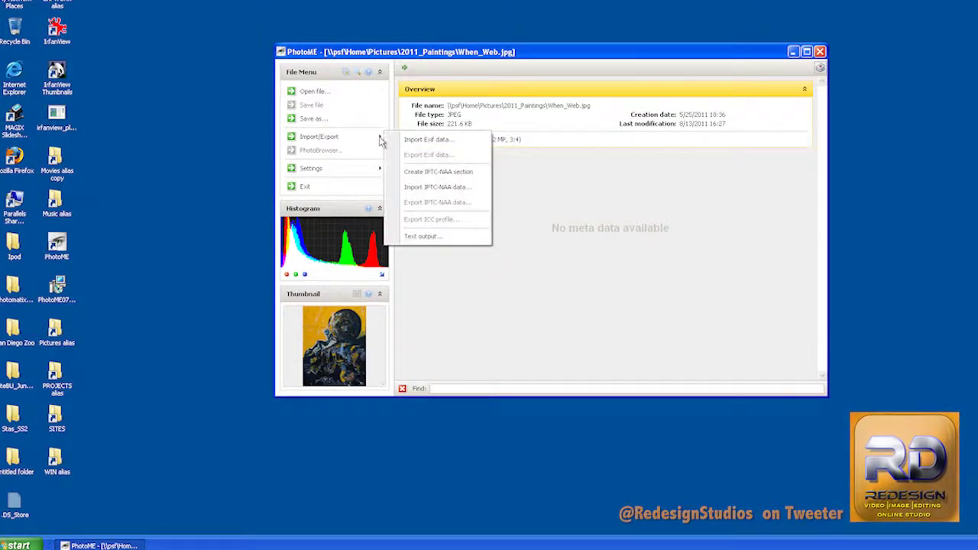
left_click(415, 172)
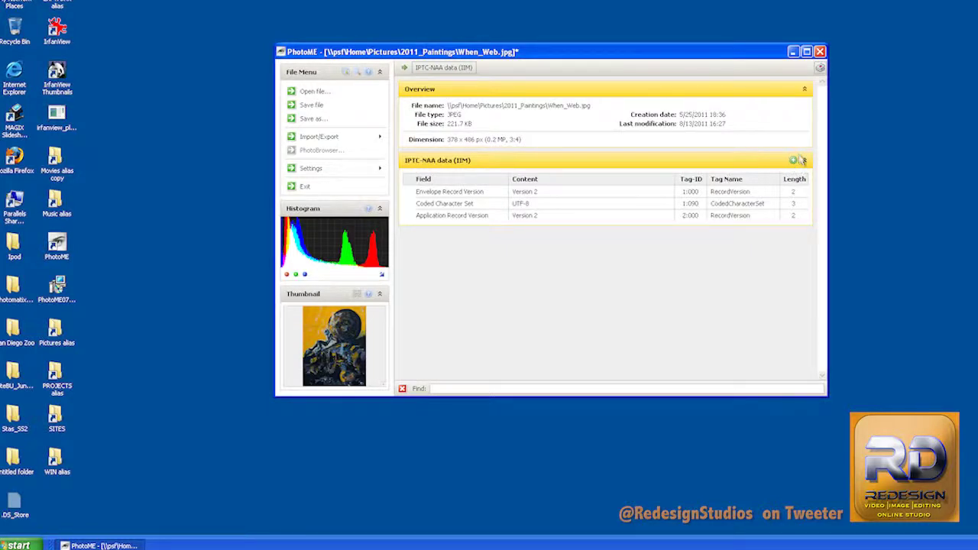
- Add an IPTC Keyword record whose value is the artist's name
left_click(795, 160)
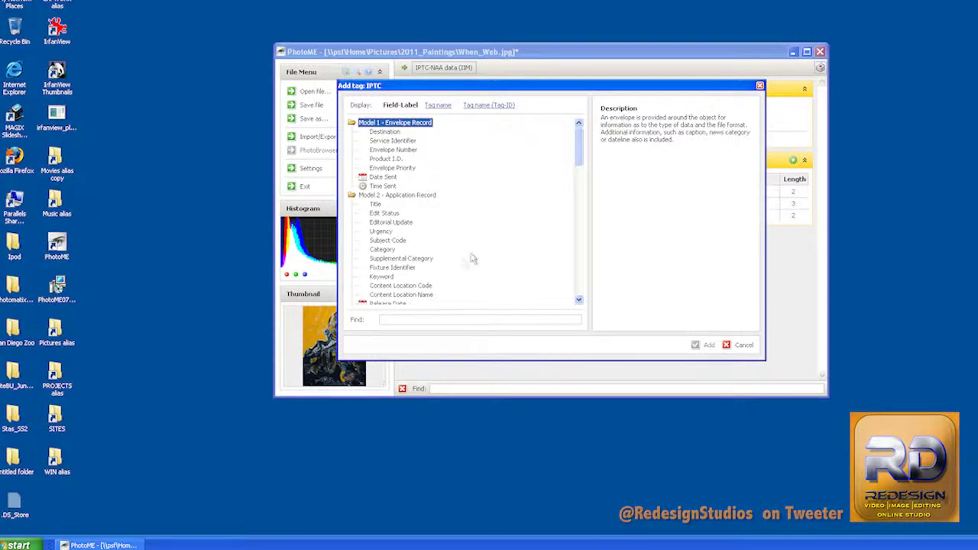
left_click(380, 276)
left_click(709, 346)
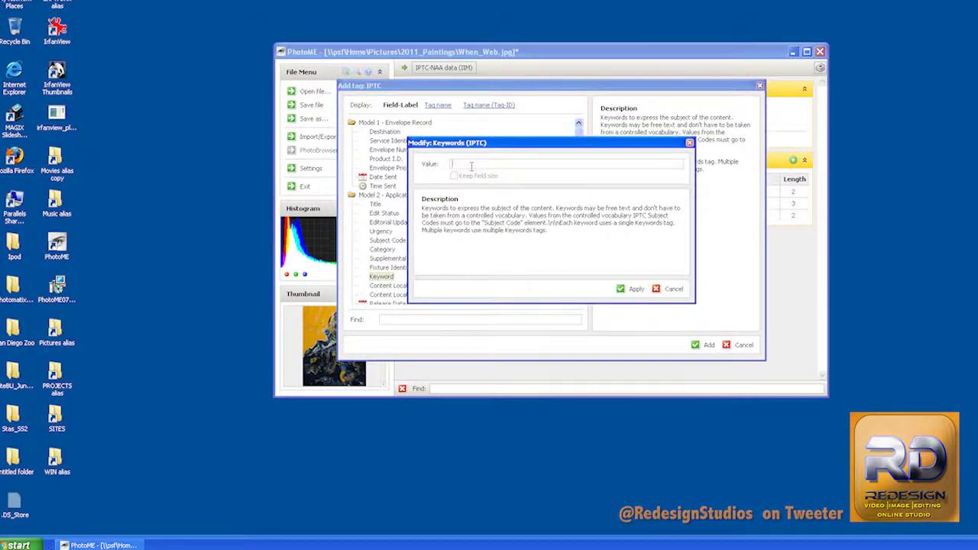
type("victorie")
type("edzenge")
left_click(634, 289)
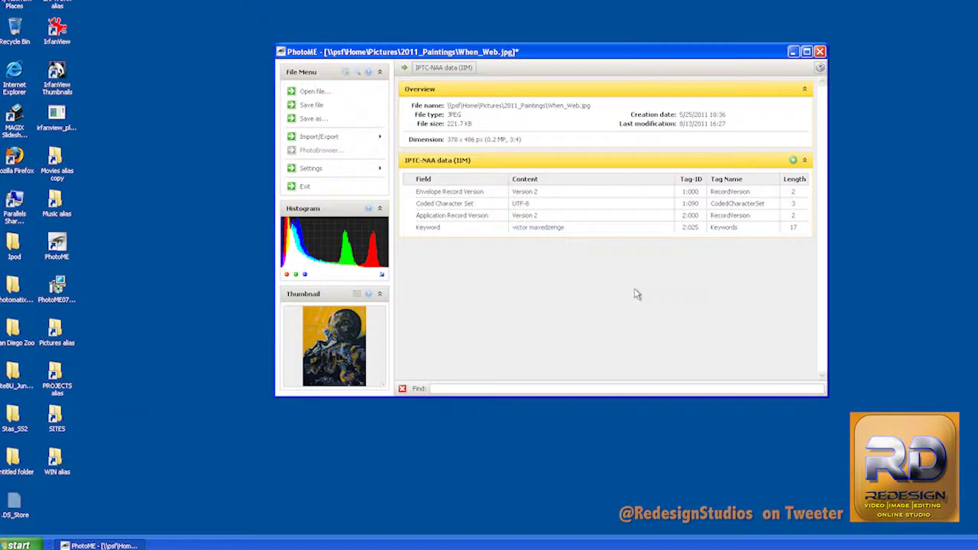
- Add a second Keyword record reading 'hubpages,metadata tutorial,software'
left_click(793, 160)
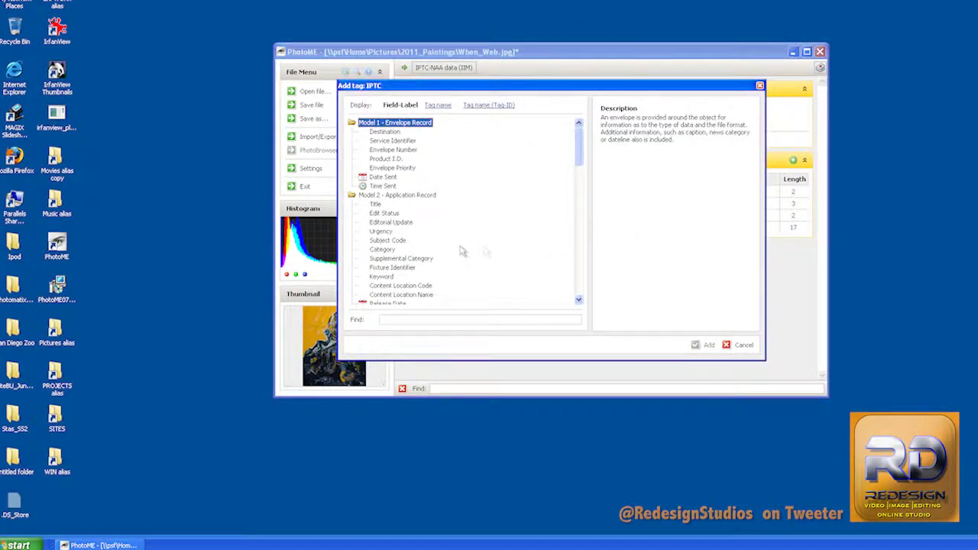
left_click(382, 277)
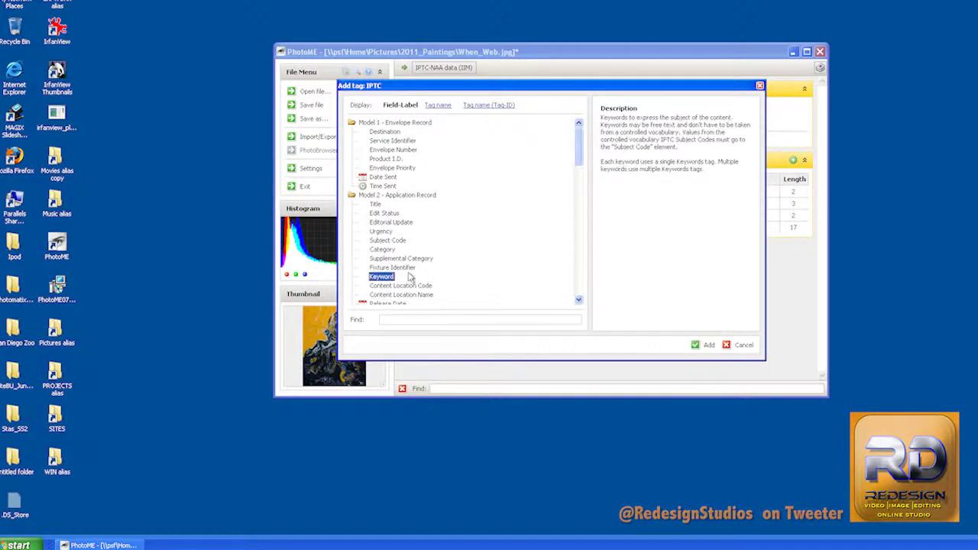
left_click(707, 345)
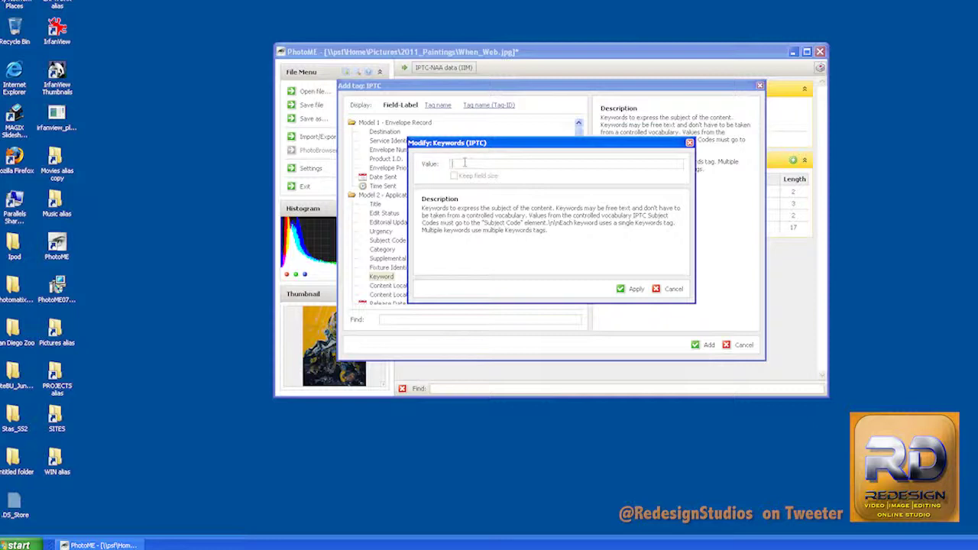
type("hubpages,metadata tutorial,software")
left_click(633, 289)
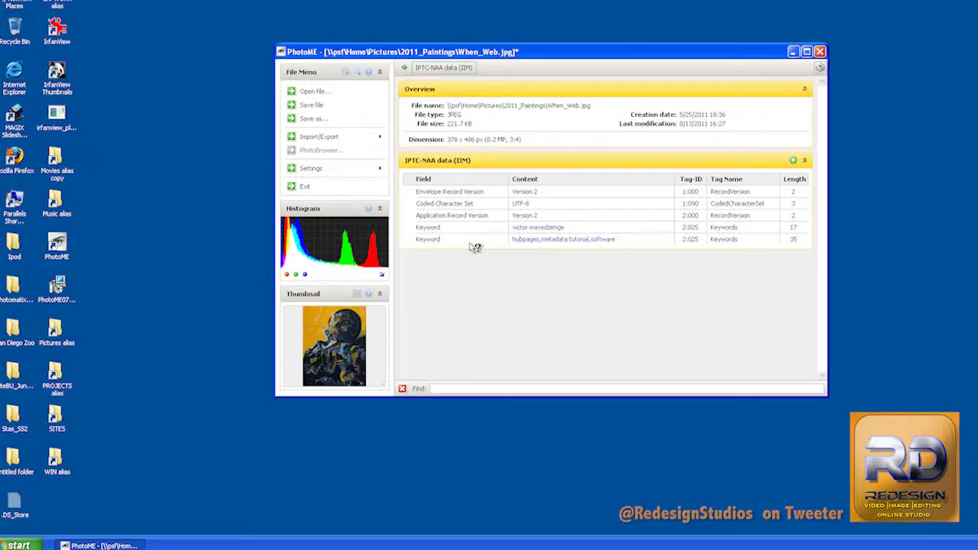
- Add a Creator (ByLine) IPTC record holding the artist's full name
left_click(792, 161)
scroll(507, 245, "down", 1)
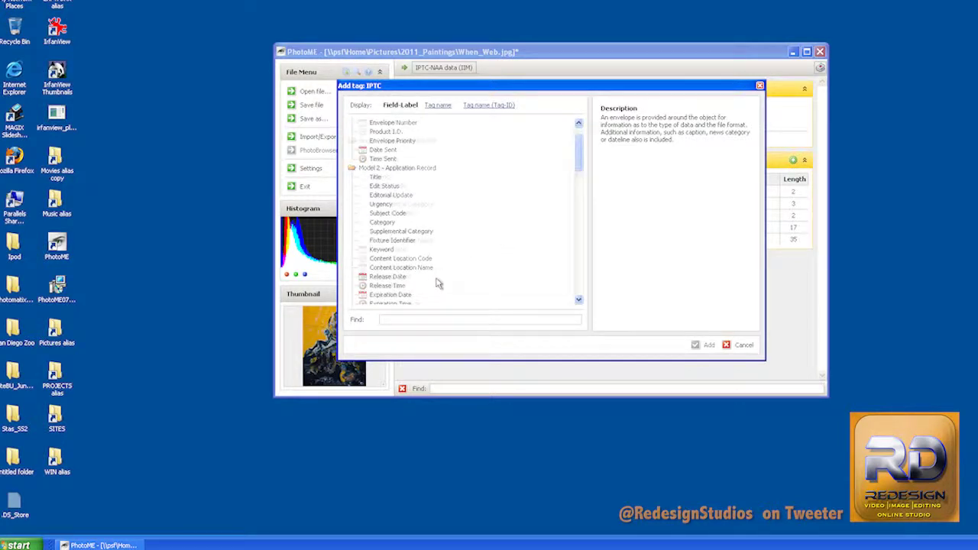
scroll(435, 282, "down", 2)
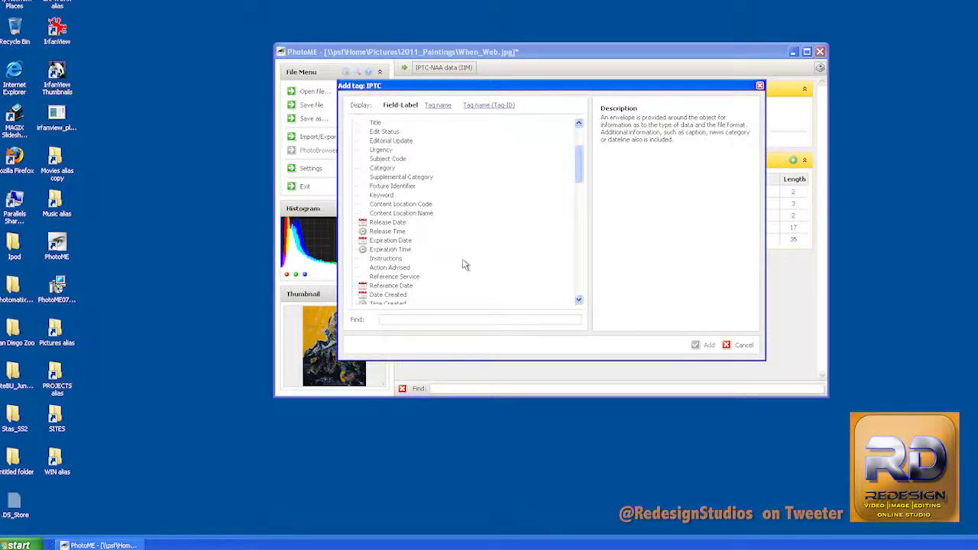
scroll(464, 265, "down", 1)
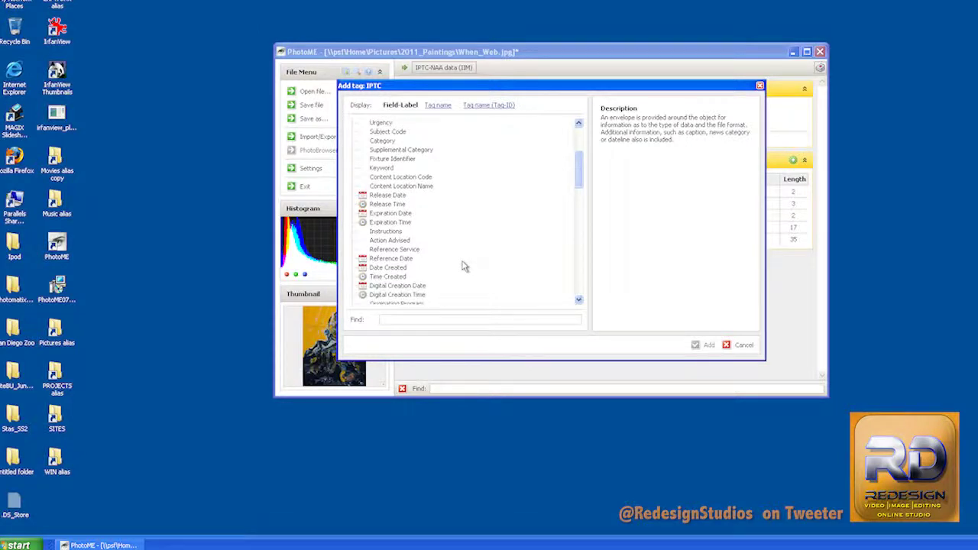
scroll(464, 266, "down", 1)
scroll(464, 266, "down", 1)
scroll(464, 266, "down", 1)
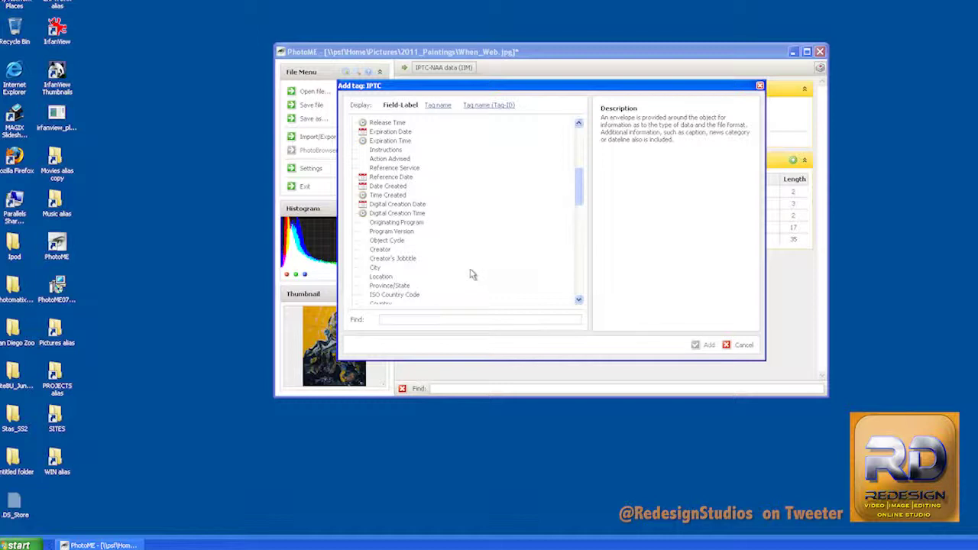
left_click(380, 250)
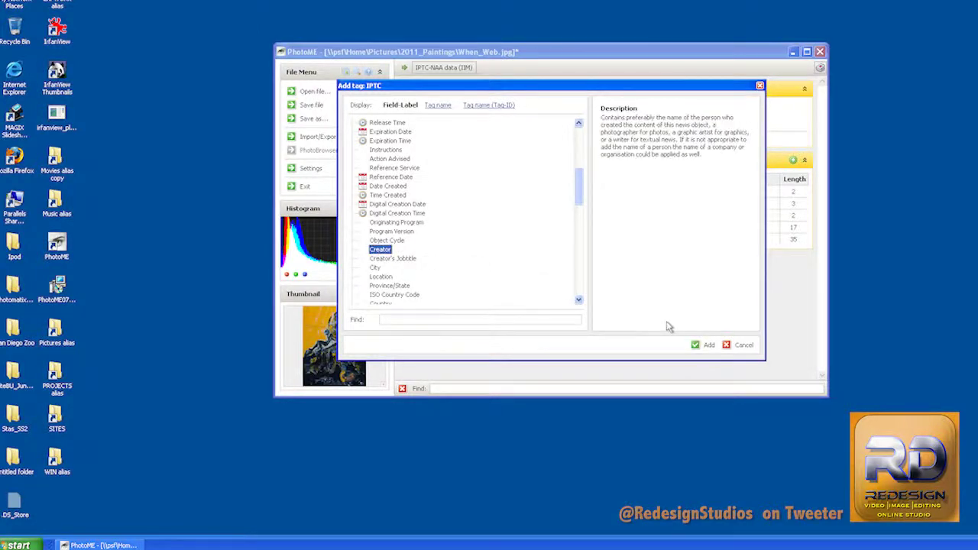
left_click(708, 344)
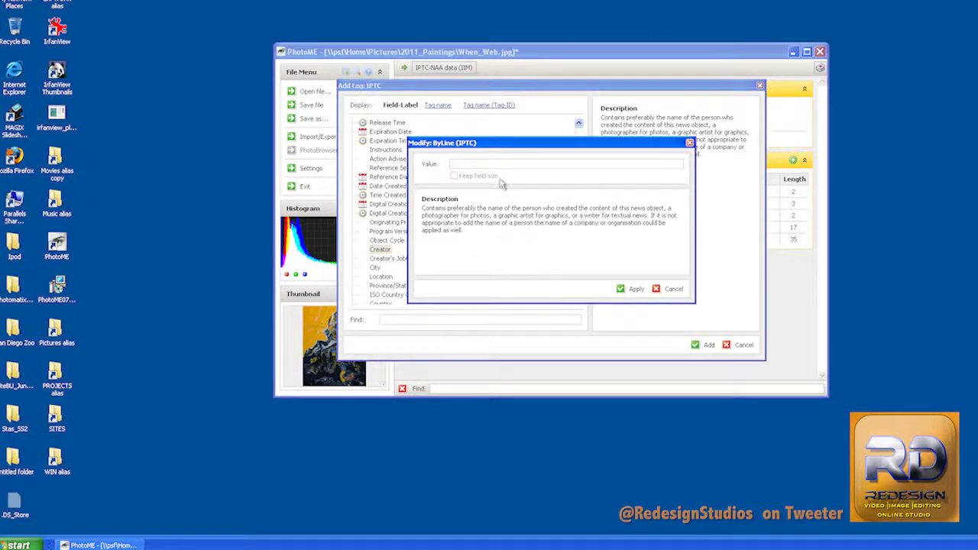
type("Victor Mavedzenge")
left_click(632, 289)
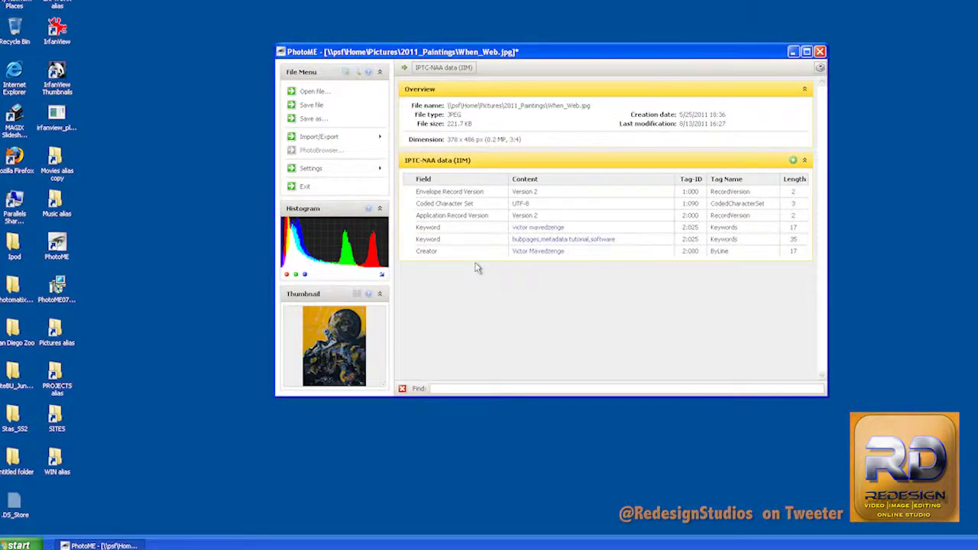
- Add a Copyright Notice record stating the image is copyrighted to the artist
left_click(794, 162)
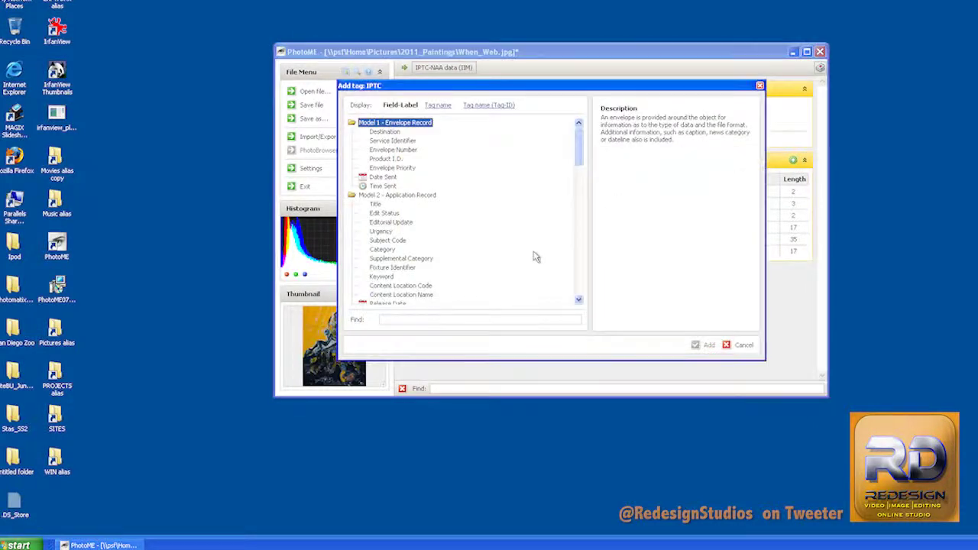
left_click_drag(582, 168, 582, 214)
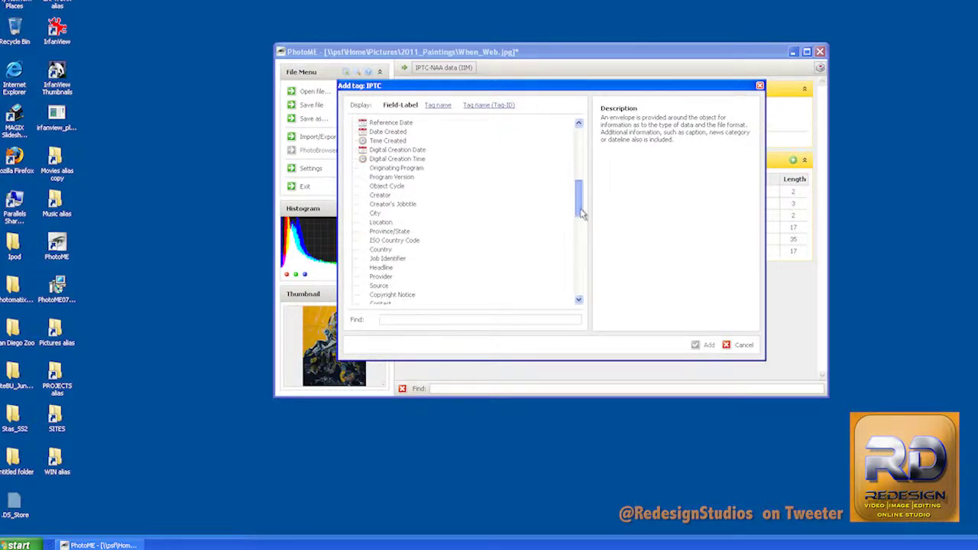
left_click_drag(583, 214, 583, 222)
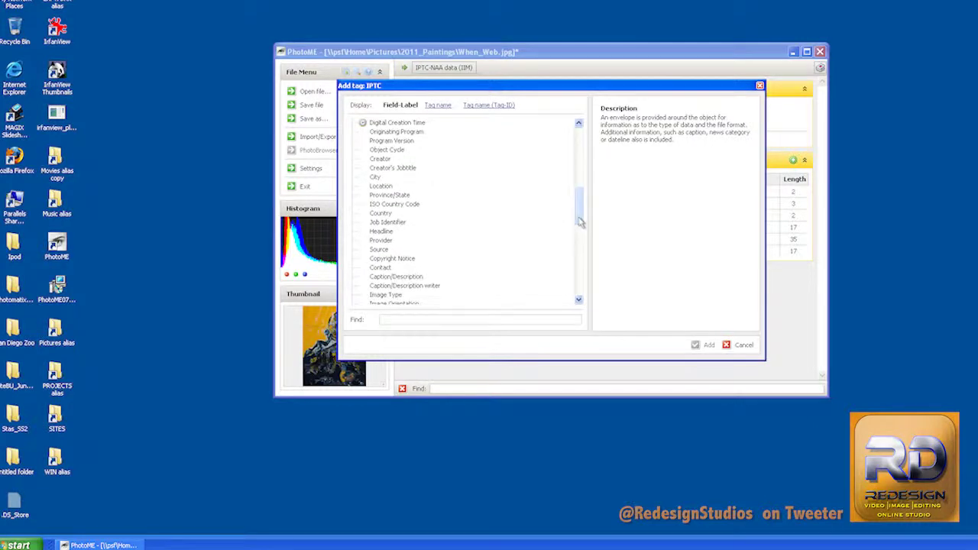
left_click(405, 260)
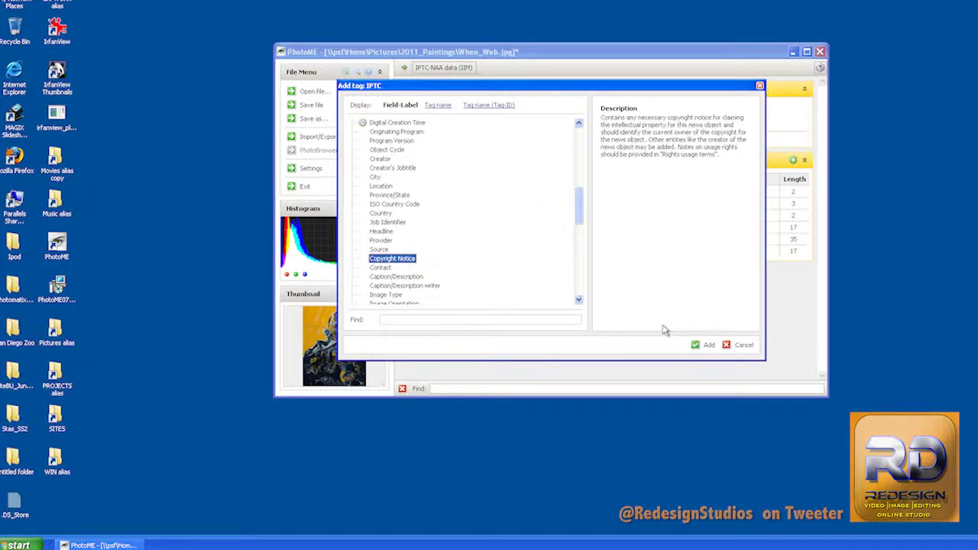
left_click(703, 344)
left_click(449, 167)
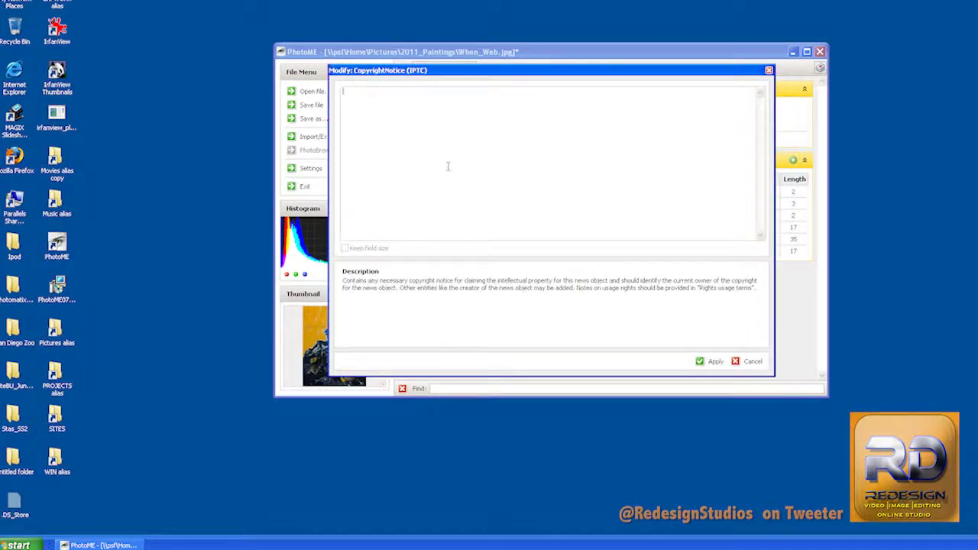
type("Thi")
type("s image ")
type("is co")
type("pyright (")
type("d to Vic")
type("tor Mavedzenge")
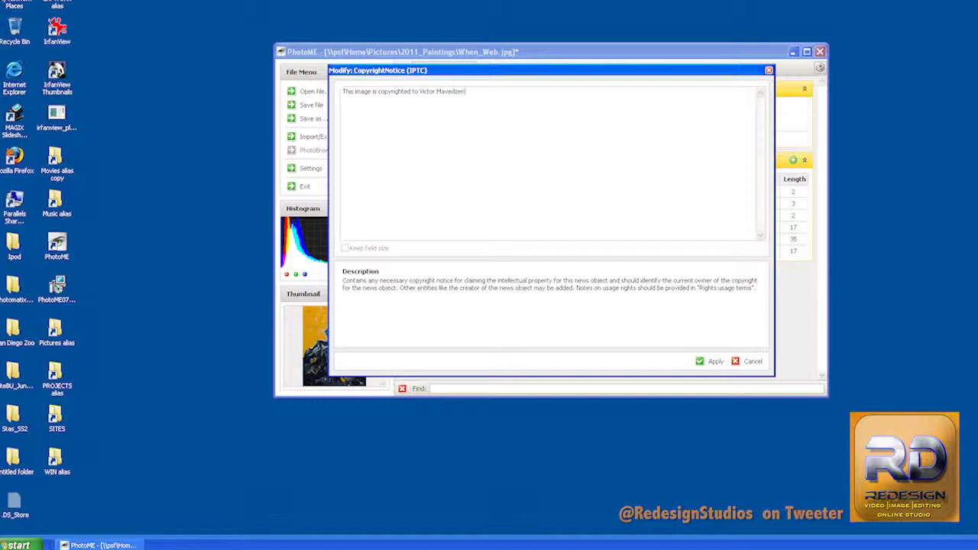
left_click(710, 361)
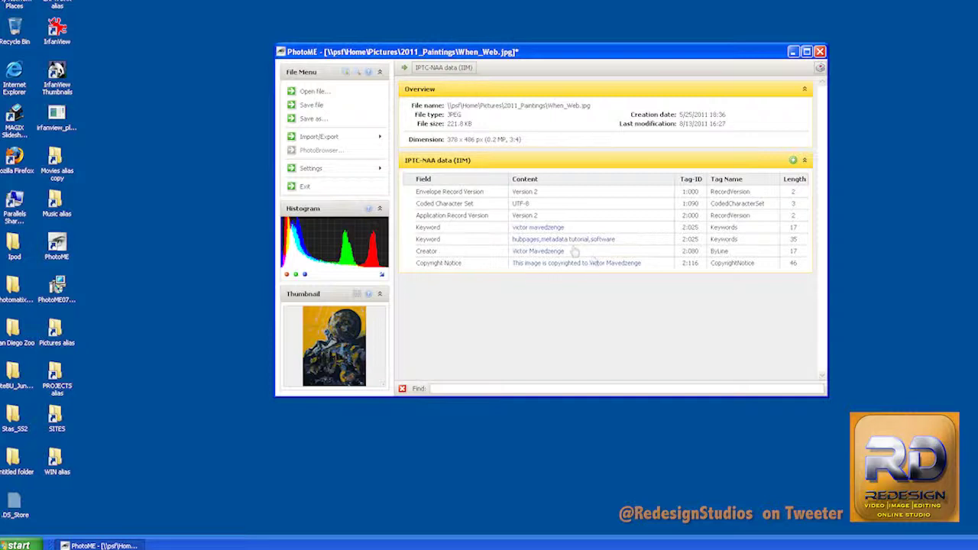
- Save When_Web.jpg with its seven IPTC records and close PhotoME
left_click(306, 107)
left_click(306, 108)
left_click(820, 52)
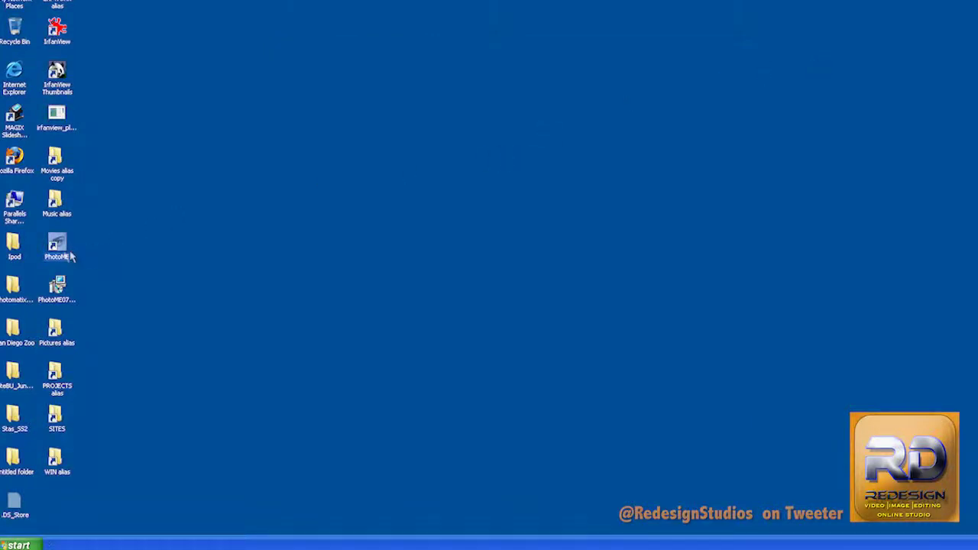